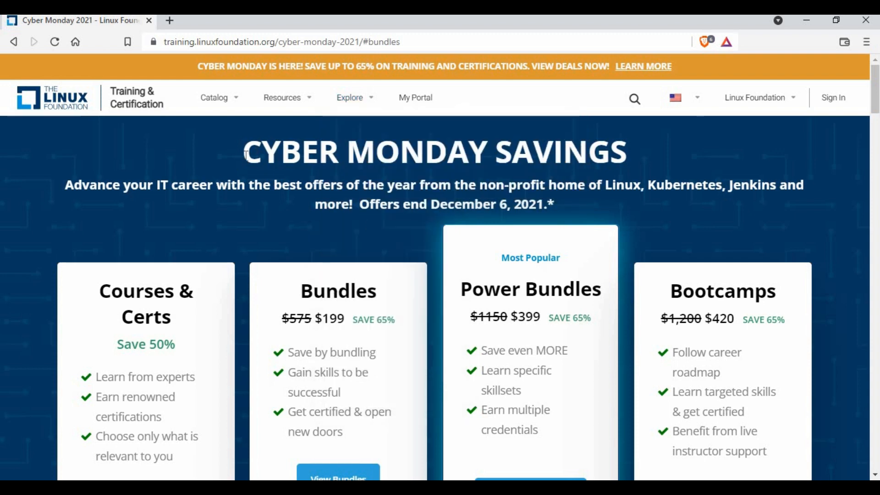
scroll(246, 154, "down", 1)
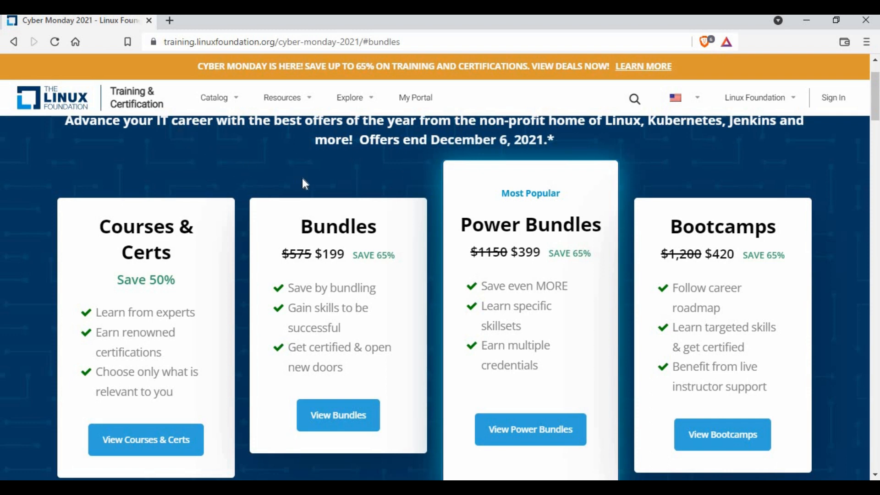
scroll(354, 304, "down", 4)
scroll(355, 307, "down", 2)
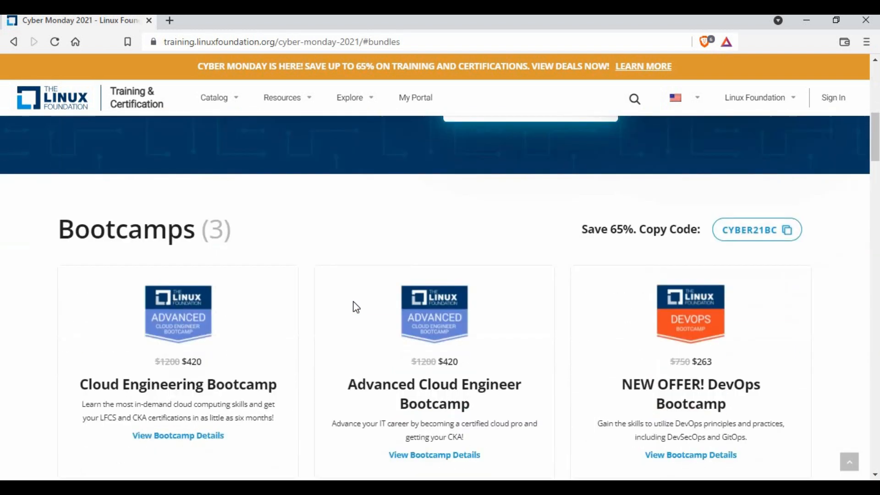
scroll(353, 303, "down", 1)
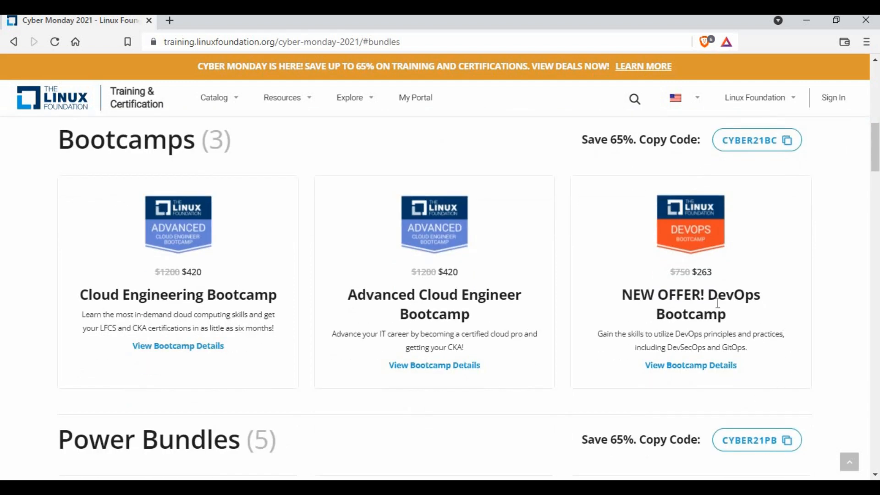
Step: Point out the DevOps Bootcamp title, its original $750 price and discounted $263 price
left_click_drag(732, 317, 748, 282)
left_click(748, 282)
double_click(681, 271)
left_click(729, 277)
double_click(705, 272)
left_click(754, 281)
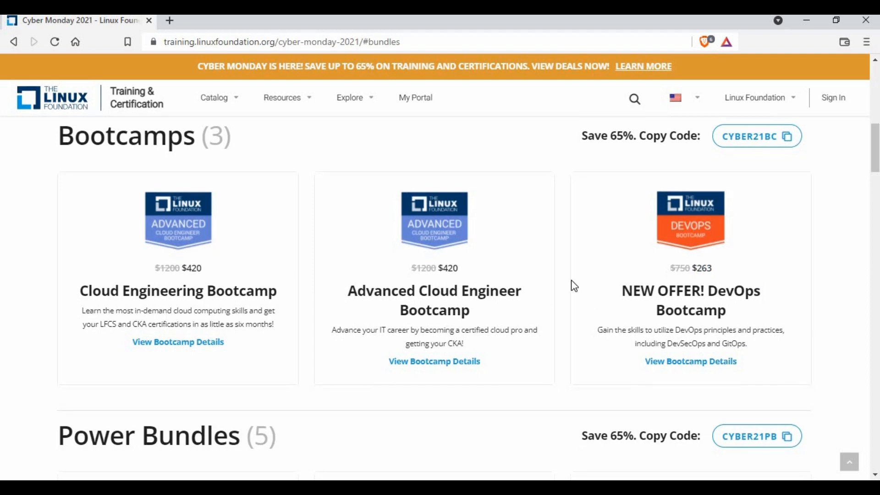
scroll(550, 275, "down", 3)
scroll(521, 257, "down", 1)
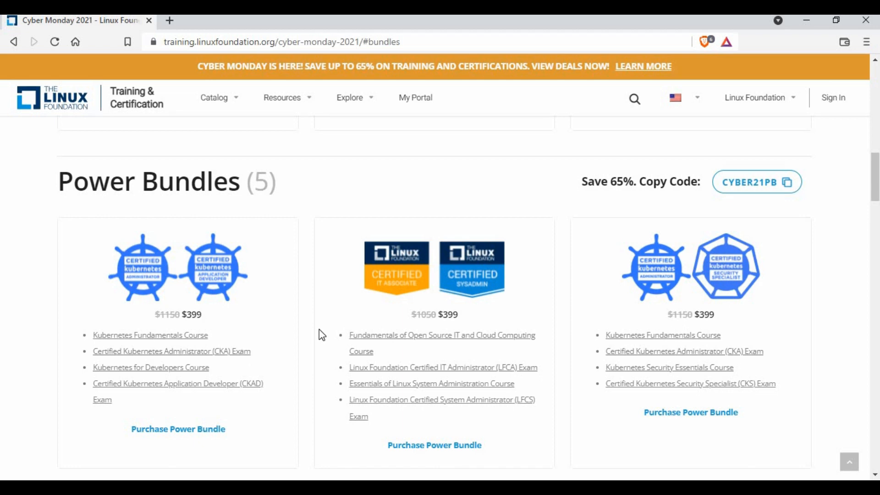
scroll(482, 306, "down", 1)
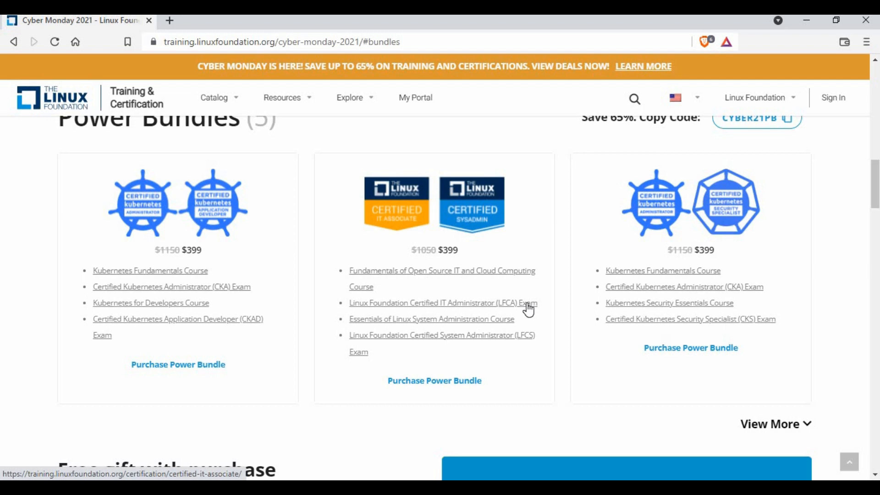
scroll(467, 321, "down", 2)
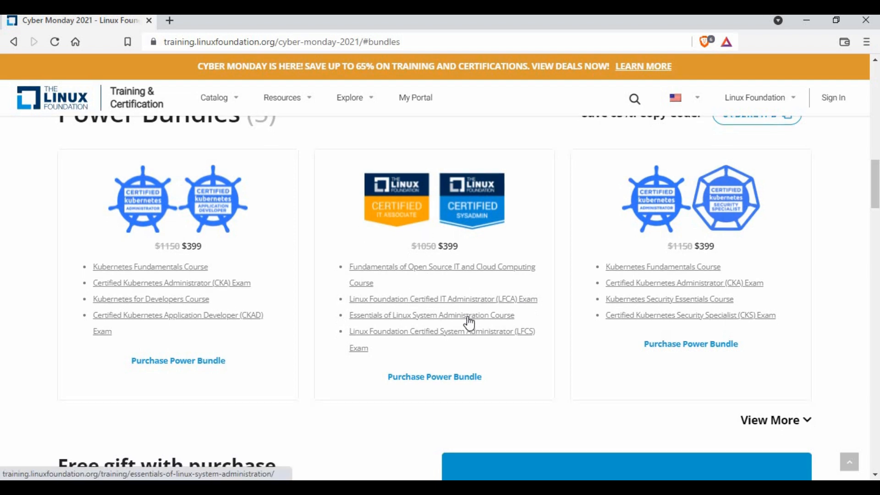
scroll(468, 321, "down", 1)
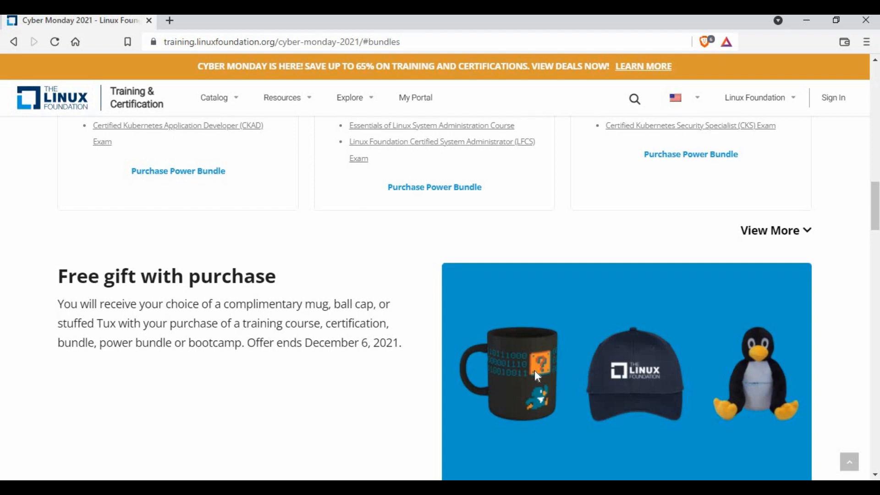
scroll(505, 372, "down", 1)
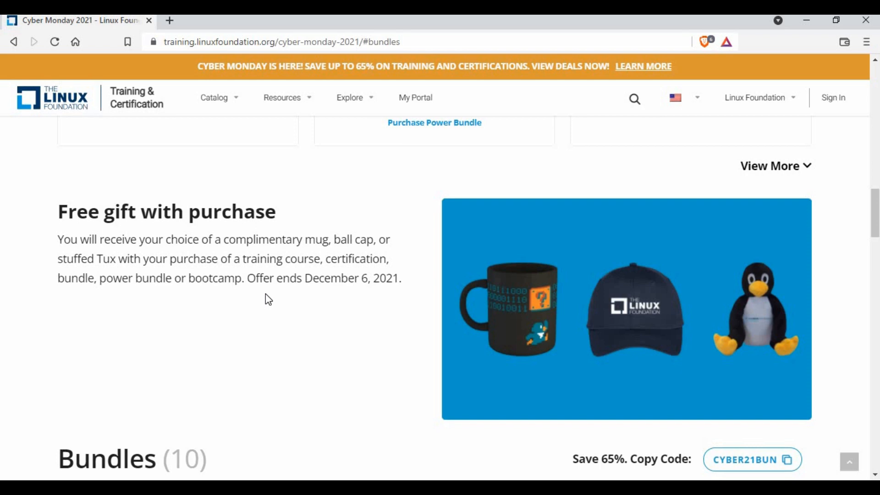
scroll(265, 299, "down", 2)
scroll(282, 252, "down", 2)
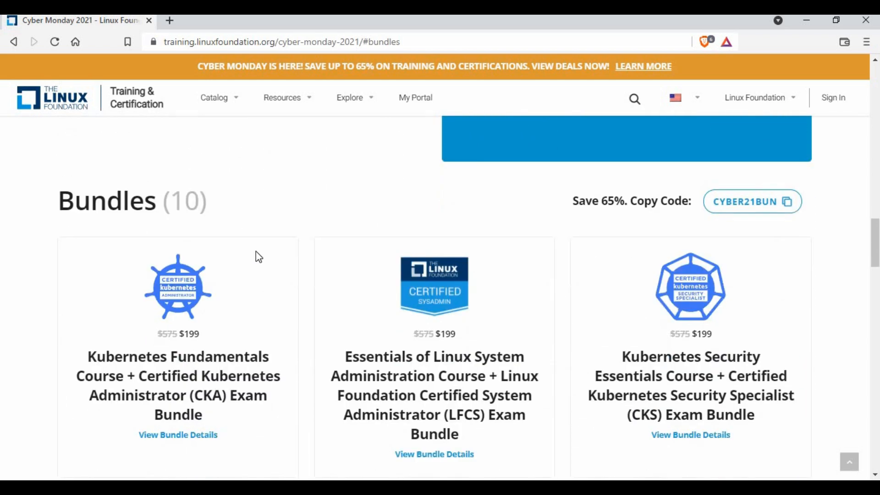
scroll(256, 251, "down", 1)
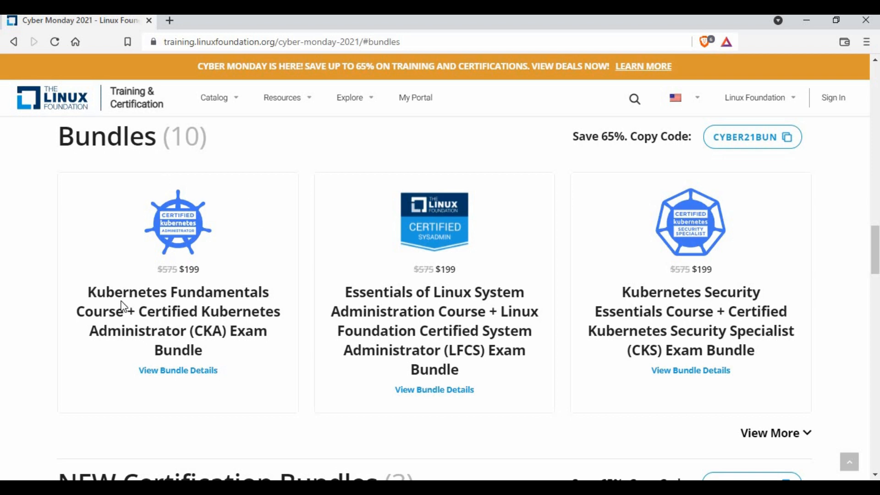
Step: Point out the Kubernetes Fundamentals bundle title and its original $575 price
left_click_drag(97, 293, 207, 274)
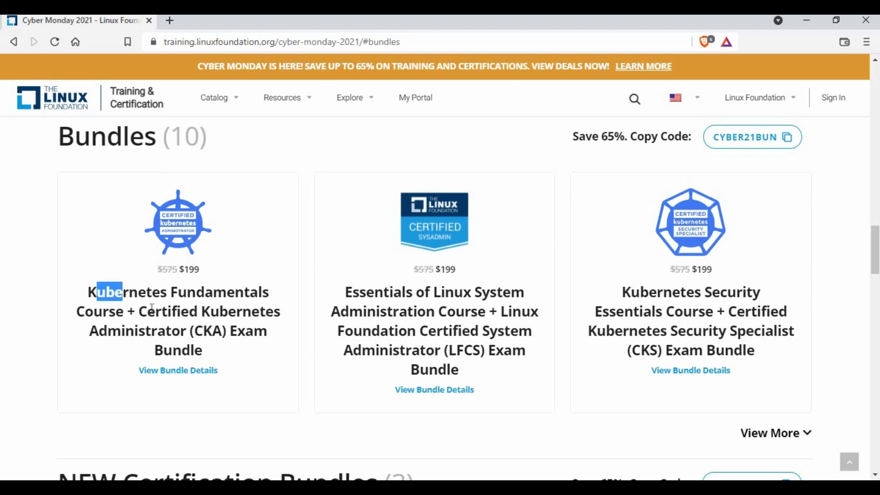
left_click(204, 272)
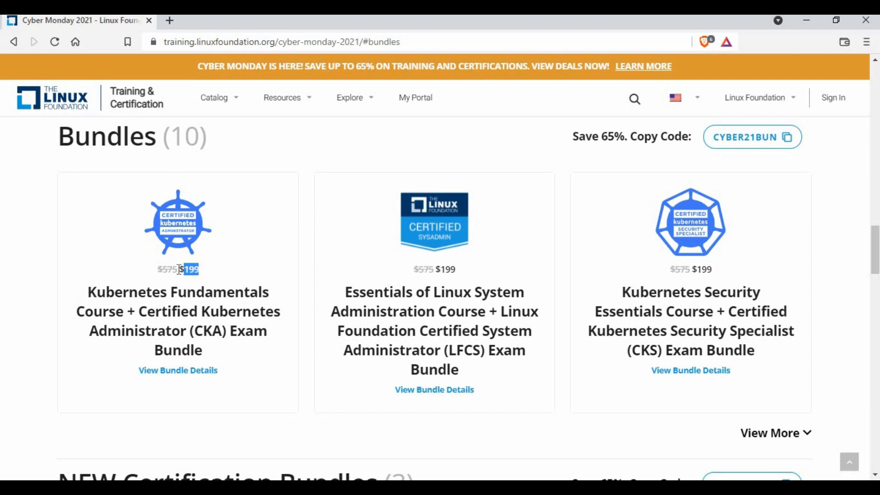
left_click_drag(178, 270, 159, 270)
left_click(227, 280)
Step: Point out the Essentials of Linux System Administration and LFCS bundle titles
left_click_drag(347, 295, 487, 311)
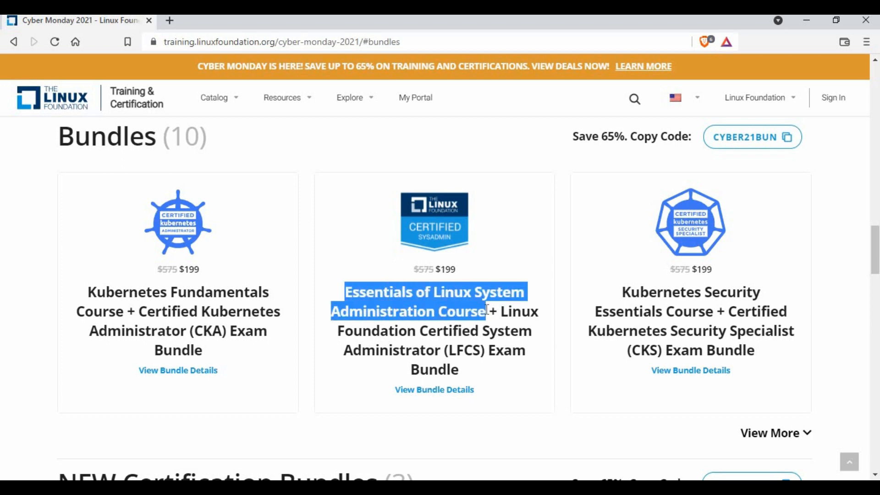
left_click_drag(487, 311, 514, 351)
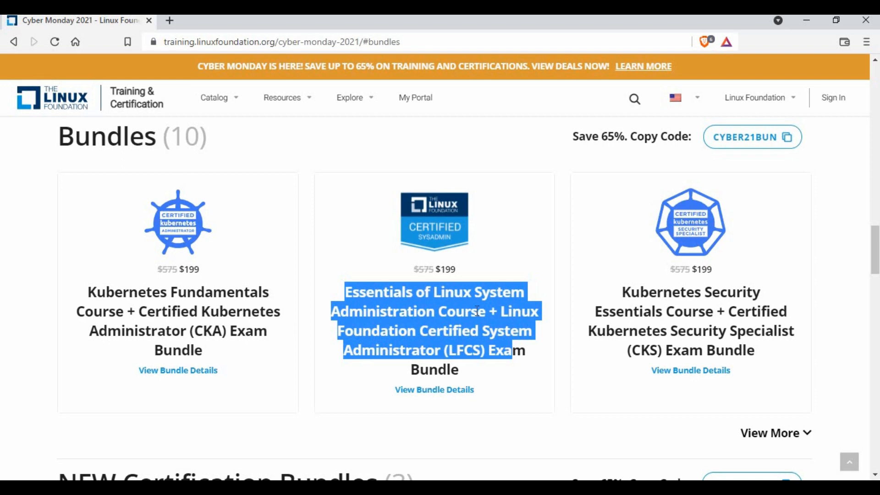
left_click(476, 310)
scroll(476, 310, "down", 2)
scroll(477, 311, "down", 2)
scroll(413, 275, "down", 1)
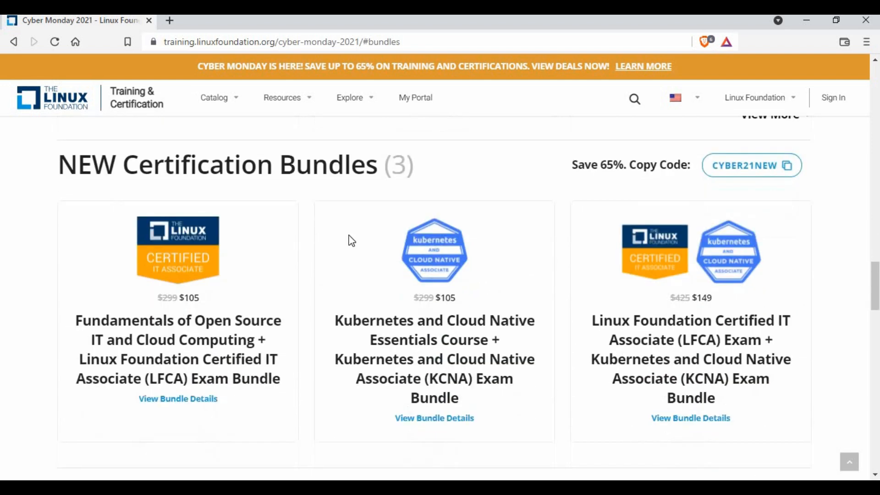
scroll(349, 238, "down", 1)
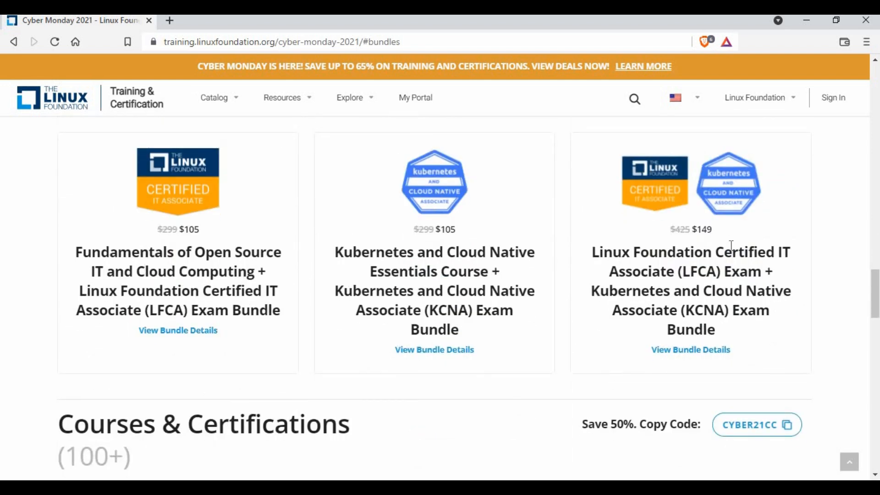
scroll(733, 245, "down", 1)
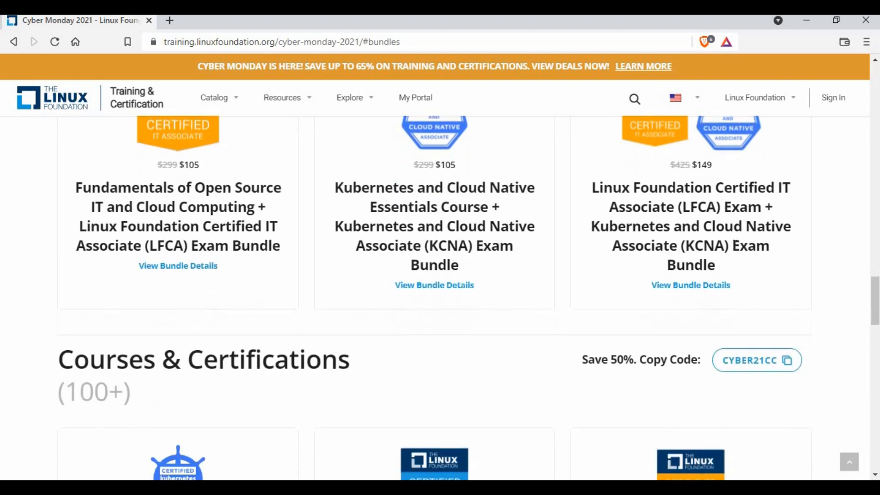
scroll(735, 246, "down", 1)
scroll(566, 271, "down", 1)
scroll(344, 275, "down", 1)
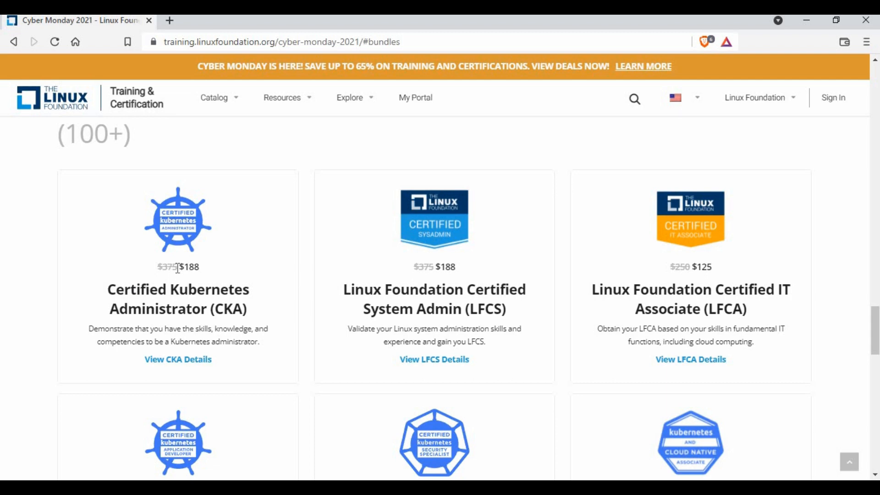
Step: Point out the Certified Kubernetes Administrator (CKA) title and its struck-through $375 price
left_click_drag(116, 290, 240, 309)
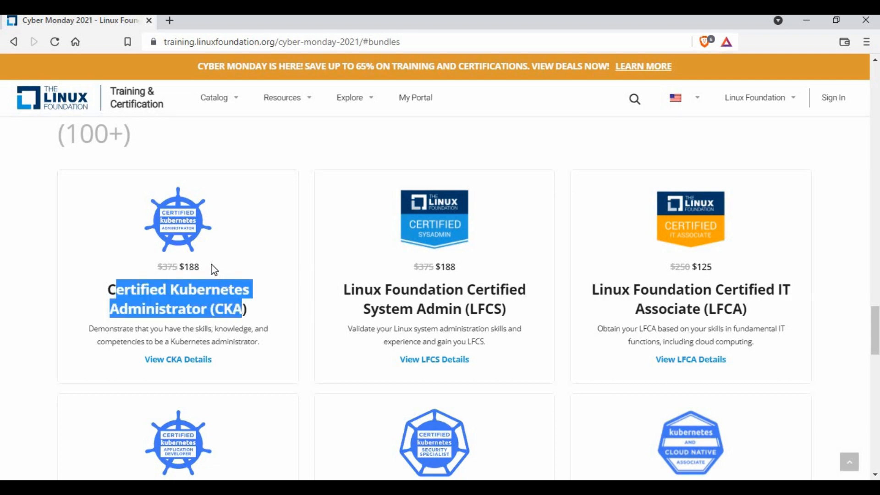
left_click(186, 267)
left_click_drag(174, 267, 165, 270)
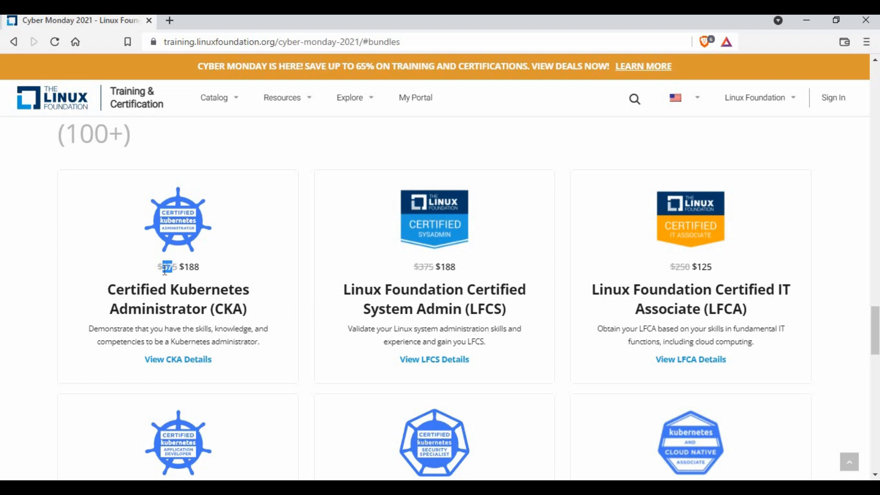
left_click(230, 269)
scroll(250, 268, "down", 2)
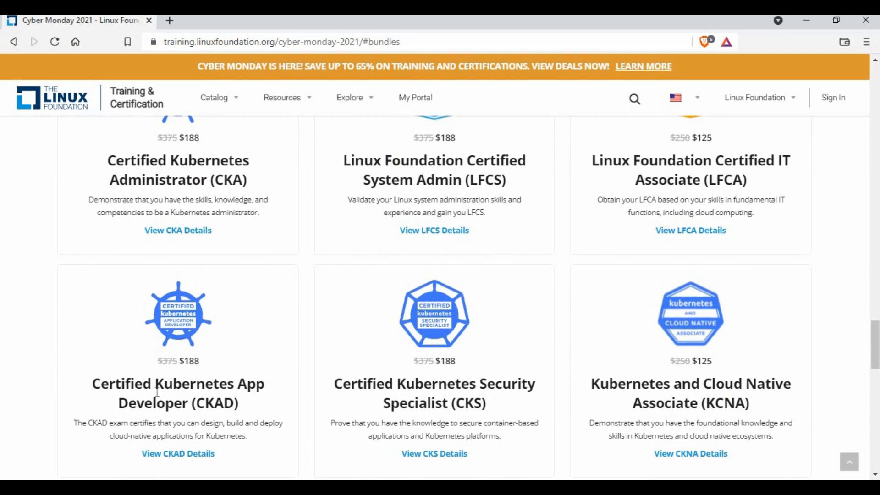
scroll(445, 359, "down", 1)
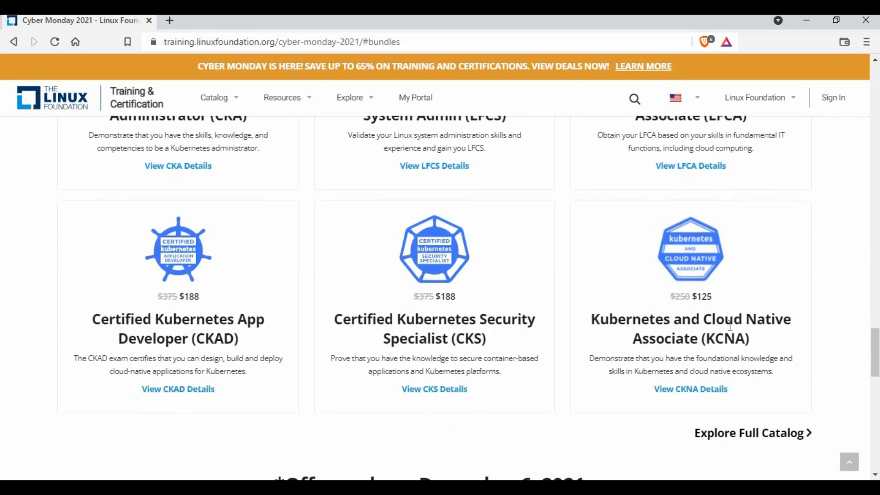
scroll(735, 324, "down", 1)
scroll(735, 327, "down", 3)
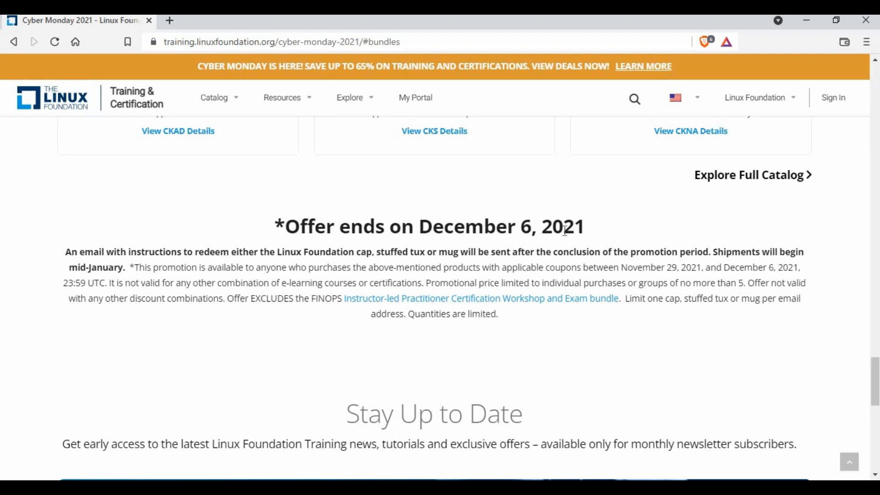
scroll(188, 328, "down", 1)
scroll(257, 311, "down", 3)
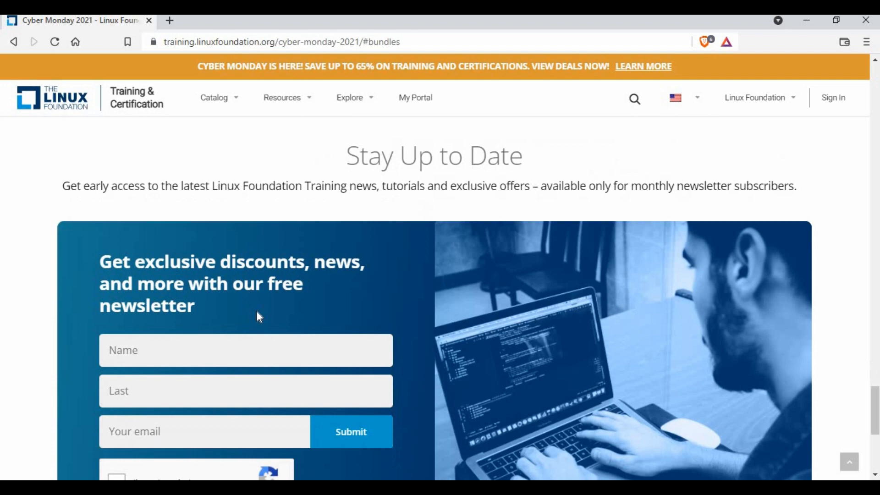
scroll(257, 311, "up", 10)
scroll(256, 311, "up", 5)
scroll(257, 312, "up", 5)
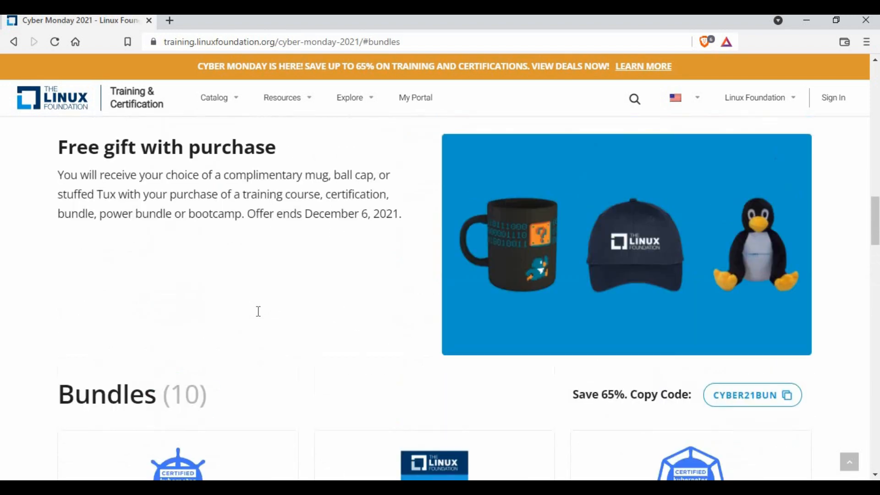
scroll(256, 311, "up", 3)
scroll(295, 305, "up", 3)
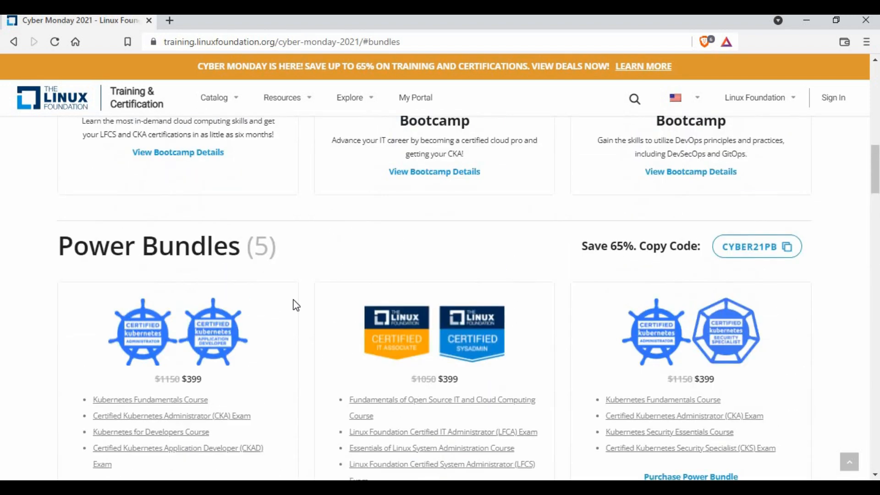
scroll(301, 298, "up", 4)
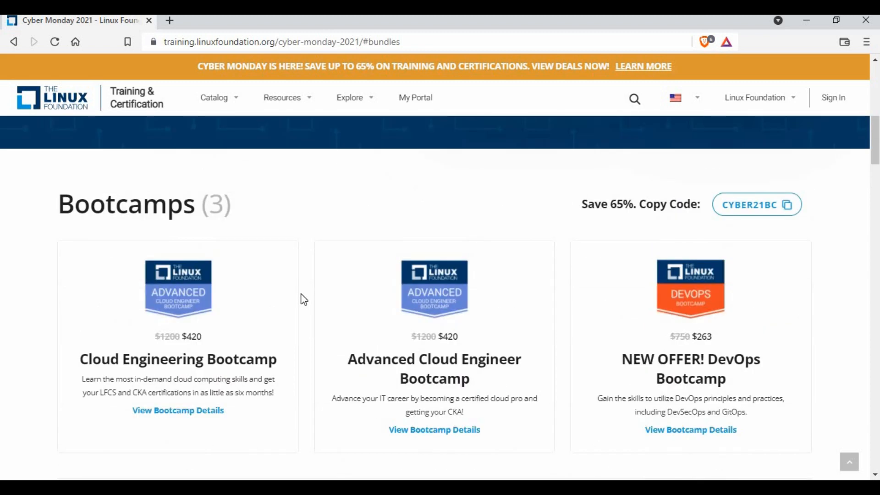
scroll(301, 299, "up", 2)
scroll(301, 298, "up", 5)
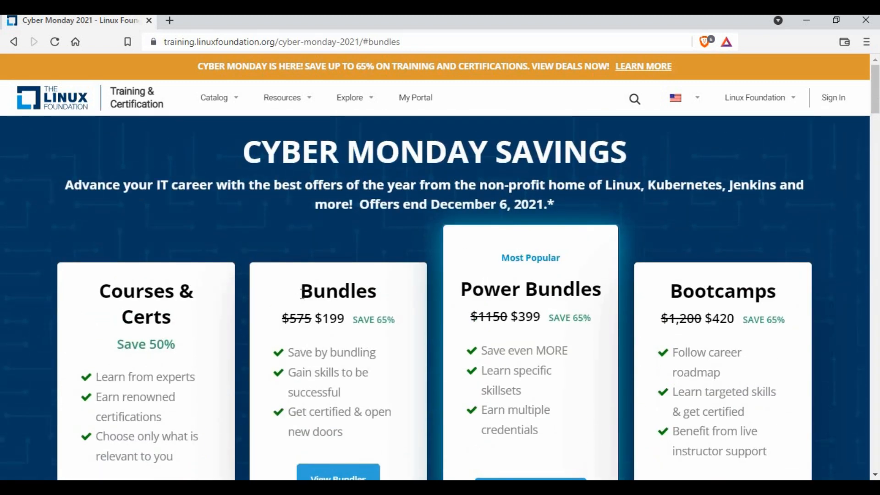